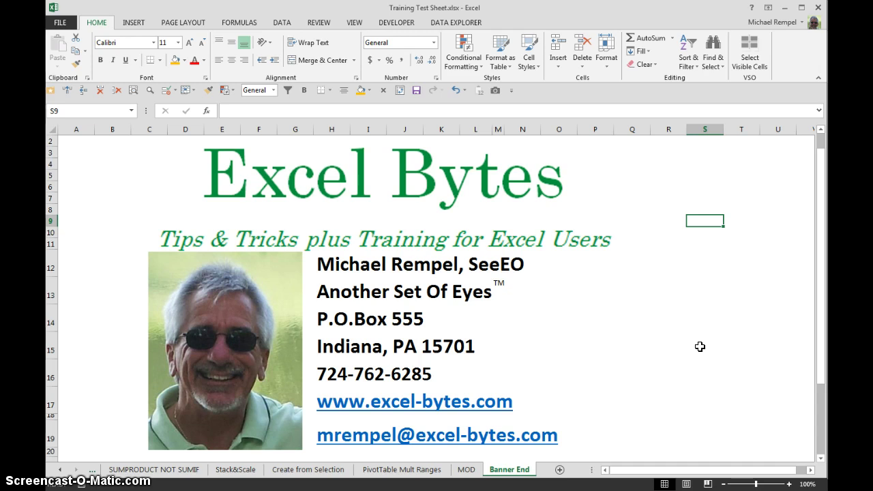
# Open the MOD sheet and examine the Remainder formula in F3 along with the Qty and Pkg Amt values it uses.
pyautogui.click(468, 469)
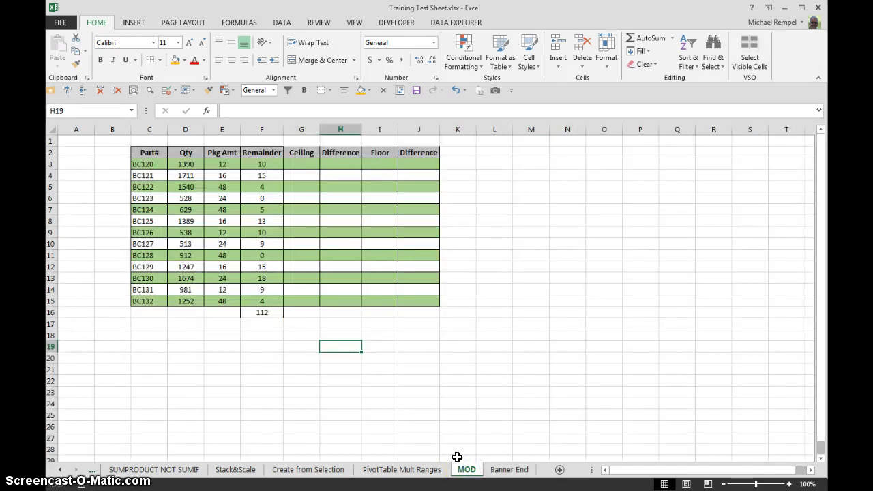
pyautogui.click(261, 164)
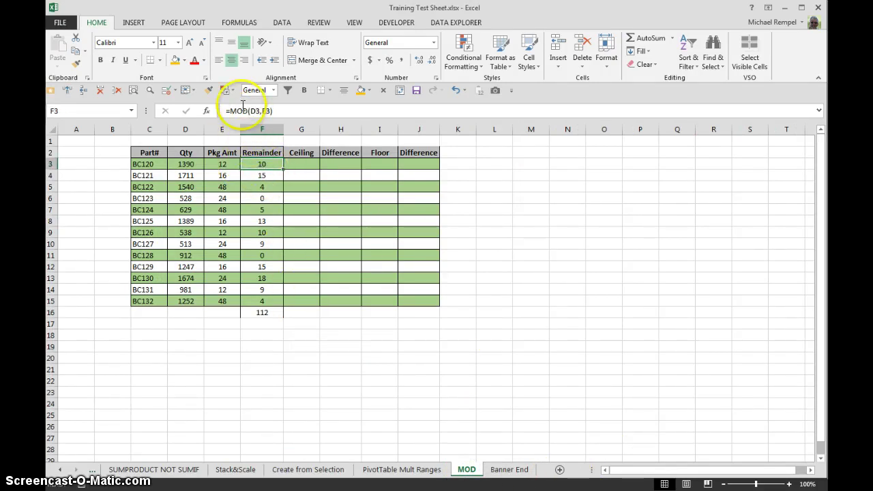
pyautogui.doubleClick(267, 163)
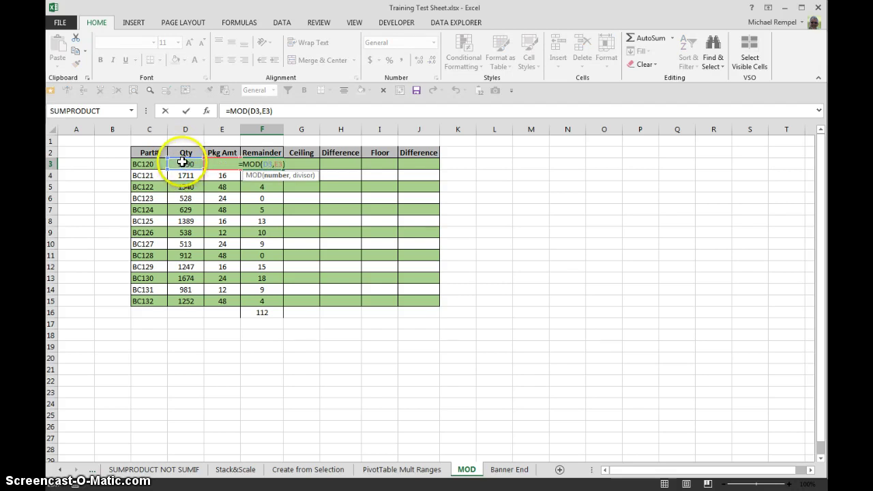
pyautogui.press('Escape')
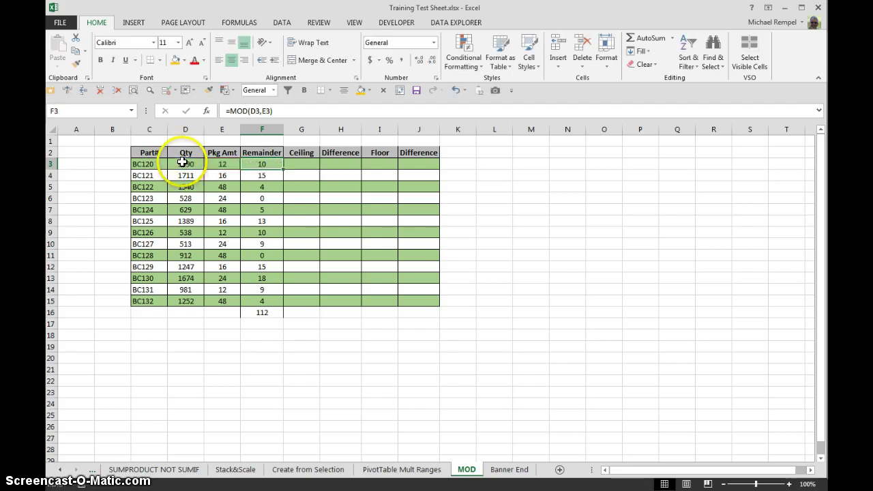
pyautogui.click(221, 167)
pyautogui.click(213, 168)
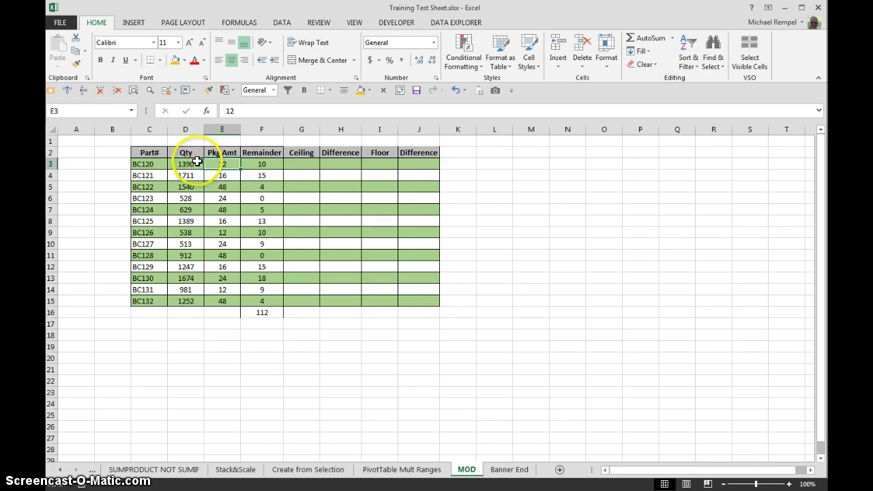
pyautogui.click(265, 163)
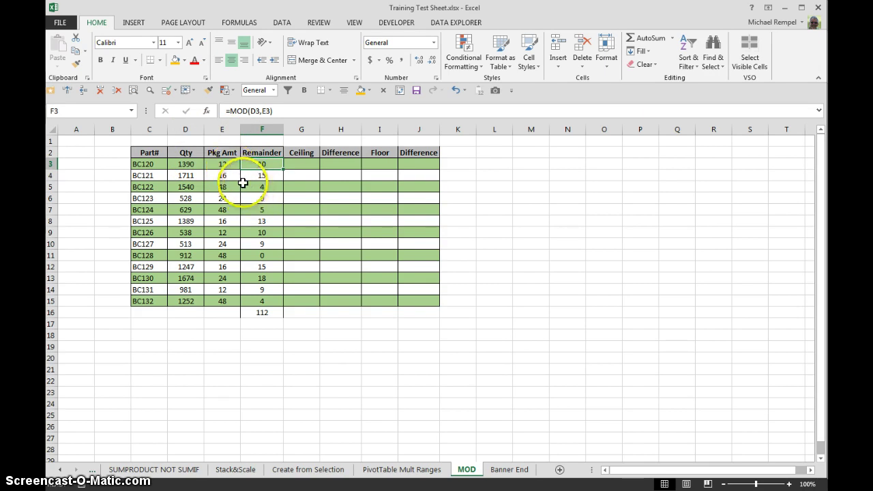
pyautogui.moveTo(187, 164); pyautogui.dragTo(187, 301)
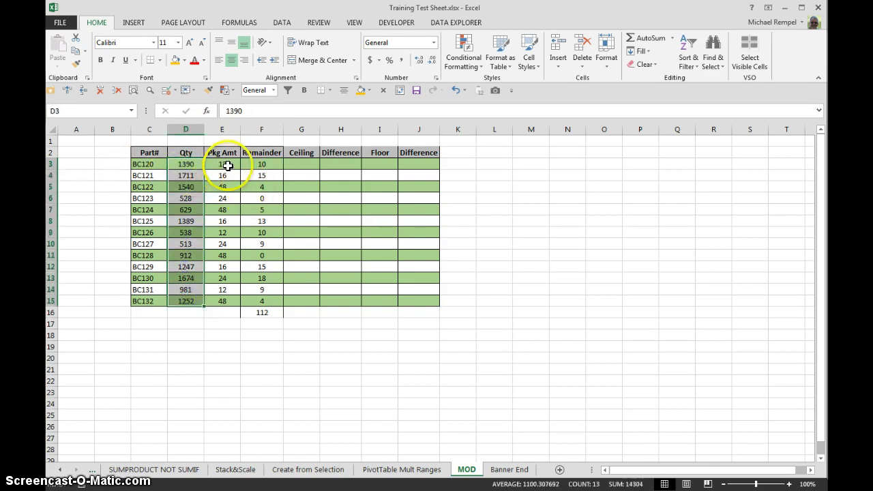
pyautogui.click(228, 165)
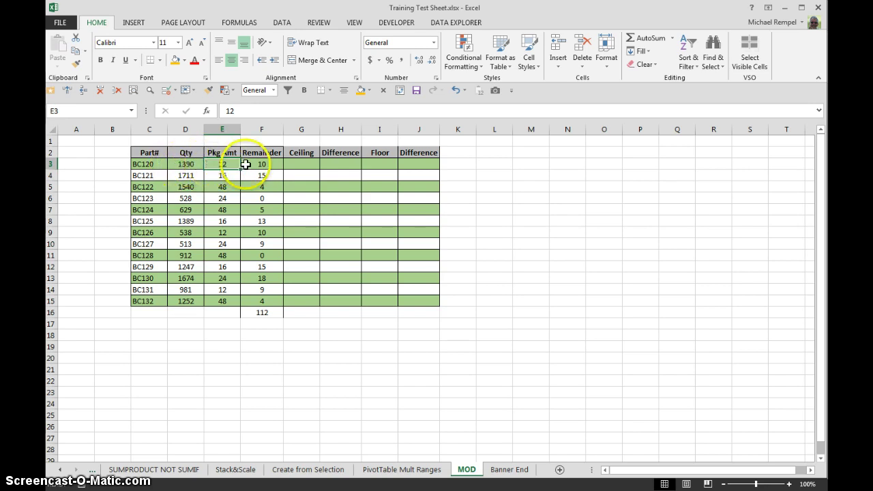
pyautogui.click(250, 165)
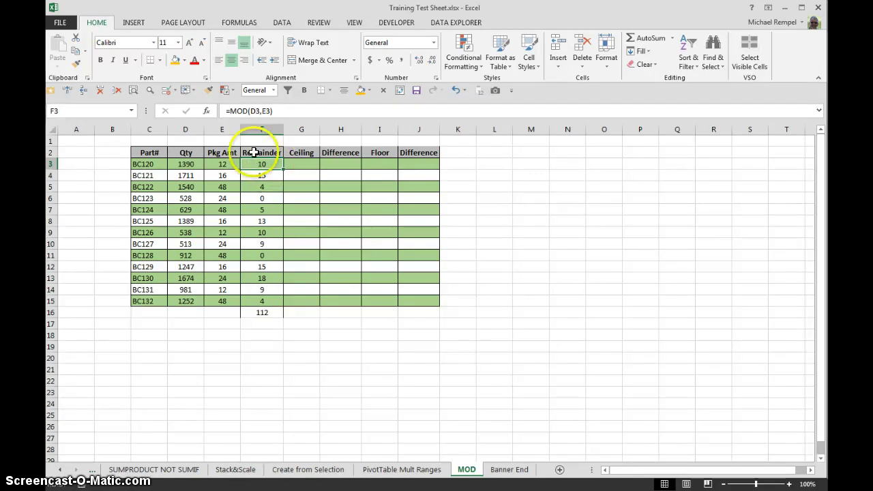
# Enter =CEILING(D3,E3) in G3 and fill the formula down the Ceiling column to G15.
pyautogui.click(309, 166)
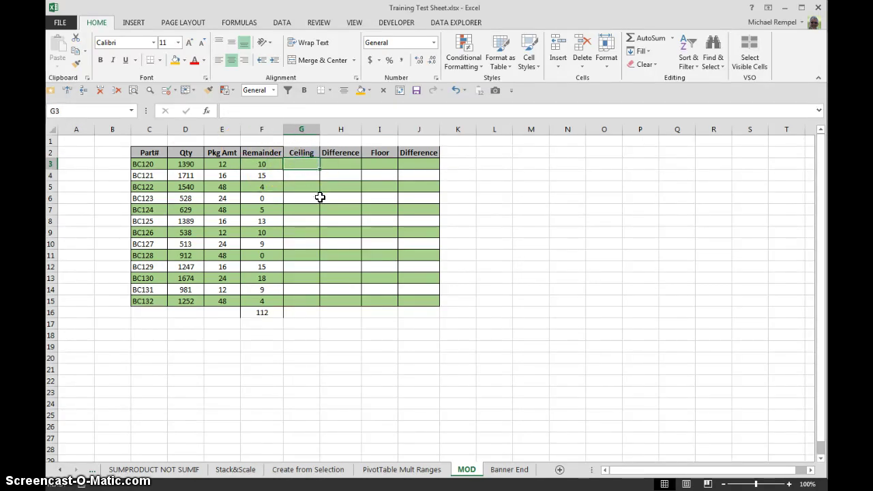
pyautogui.write('=ceil')
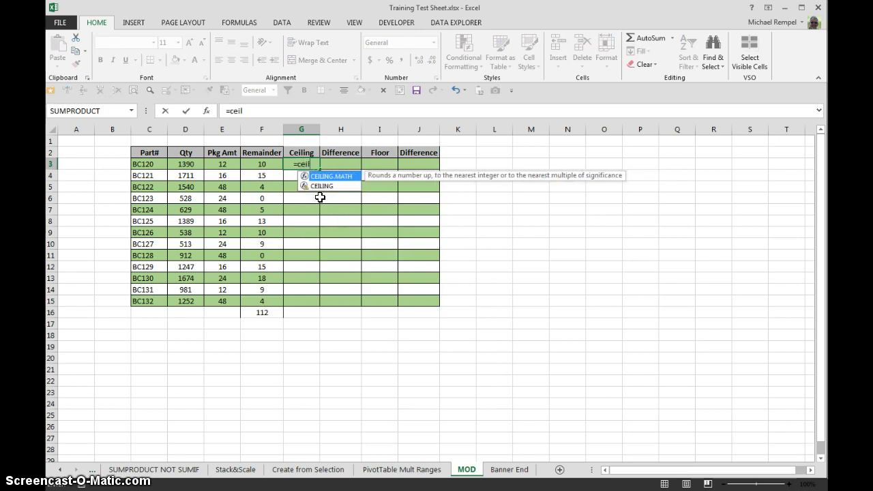
pyautogui.press('Down')
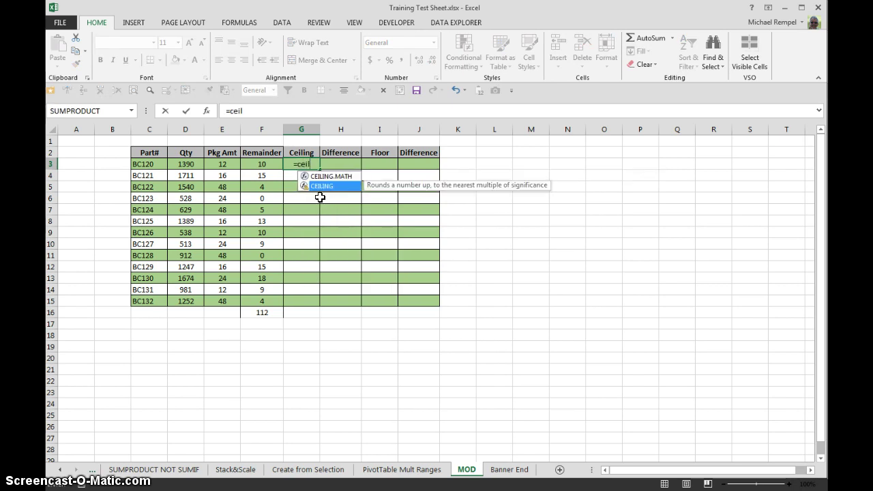
pyautogui.press('Tab')
pyautogui.click(176, 162)
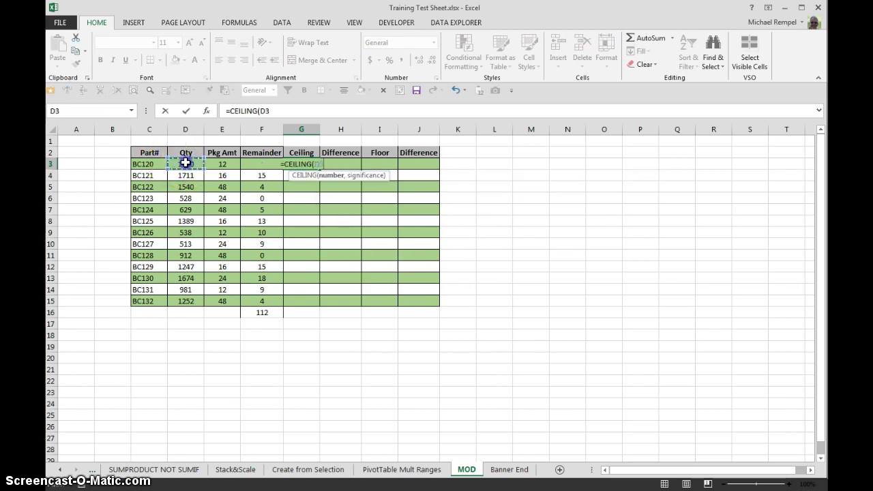
pyautogui.write(',')
pyautogui.click(219, 165)
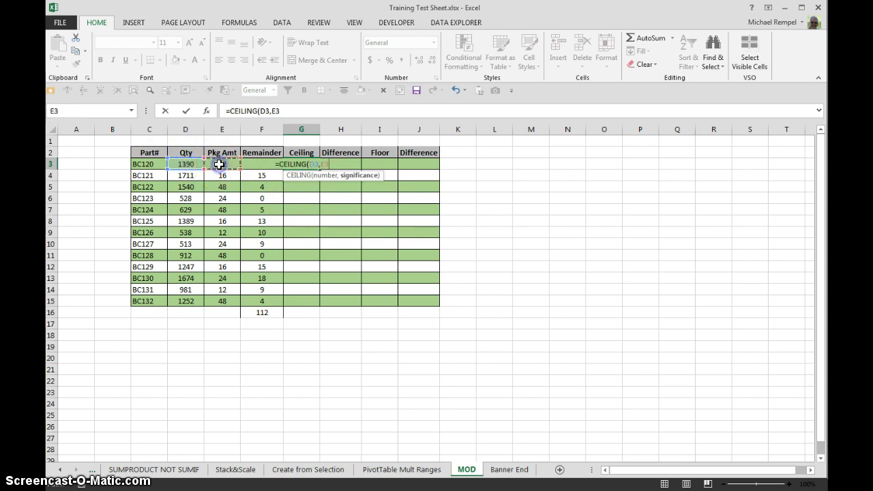
pyautogui.write(')')
pyautogui.press('Return')
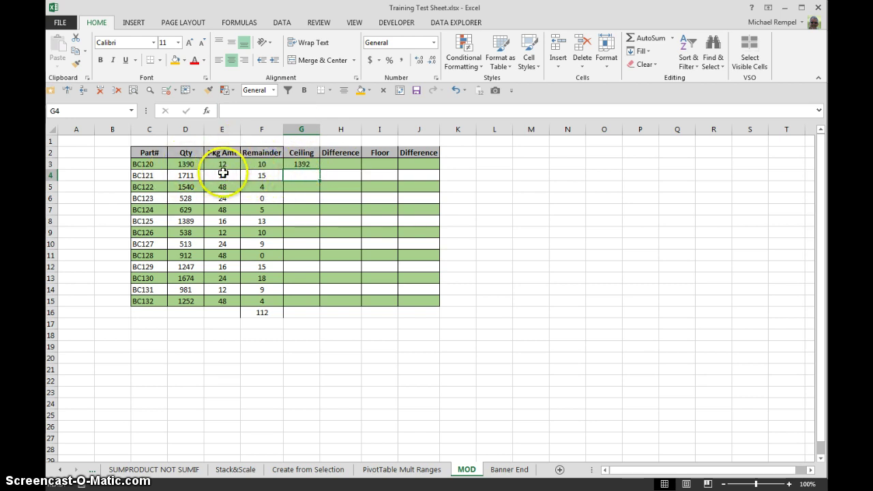
pyautogui.click(312, 165)
pyautogui.moveTo(319, 170); pyautogui.dragTo(312, 304)
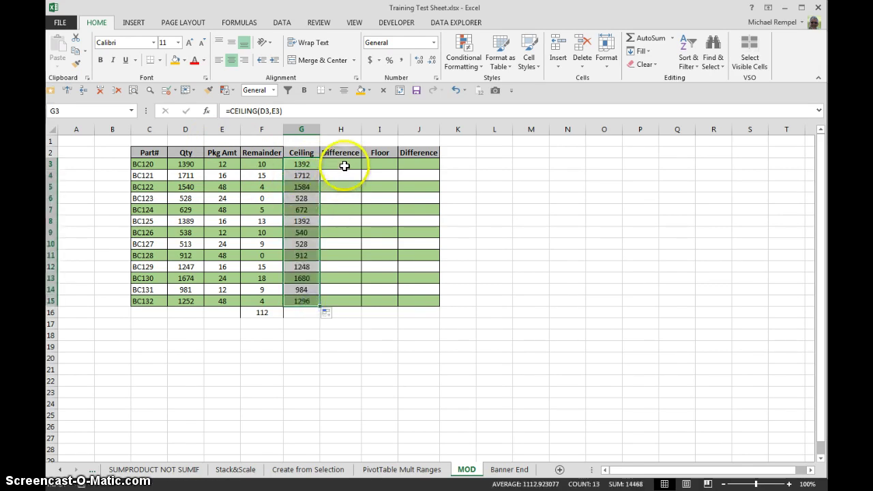
# Enter =G3-D3 in H3 and fill the formula down the Difference column to H15.
pyautogui.click(345, 165)
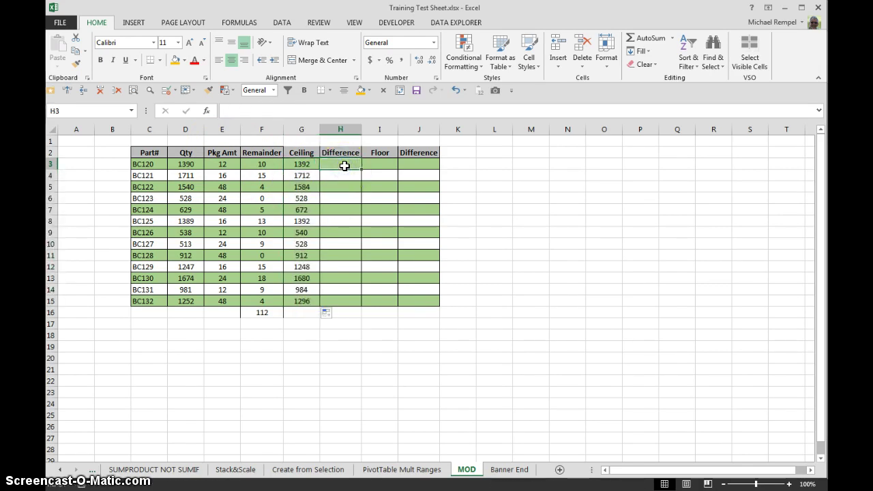
pyautogui.write('=')
pyautogui.click(300, 165)
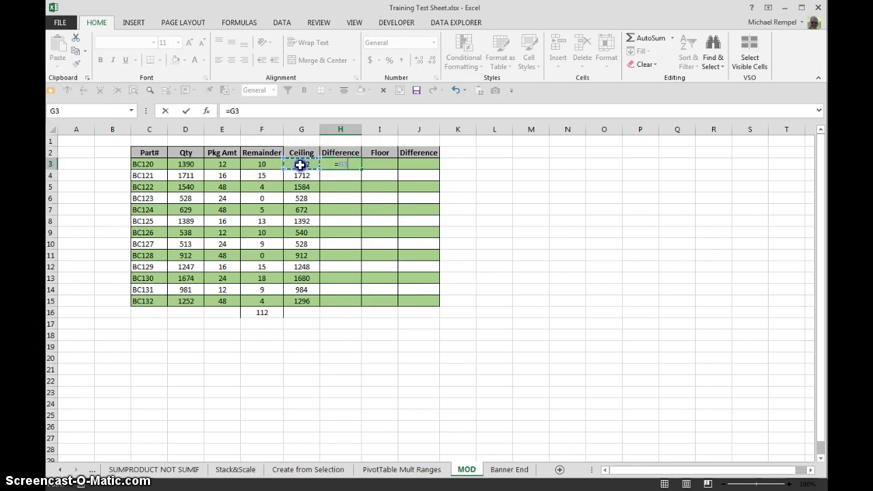
pyautogui.write('-')
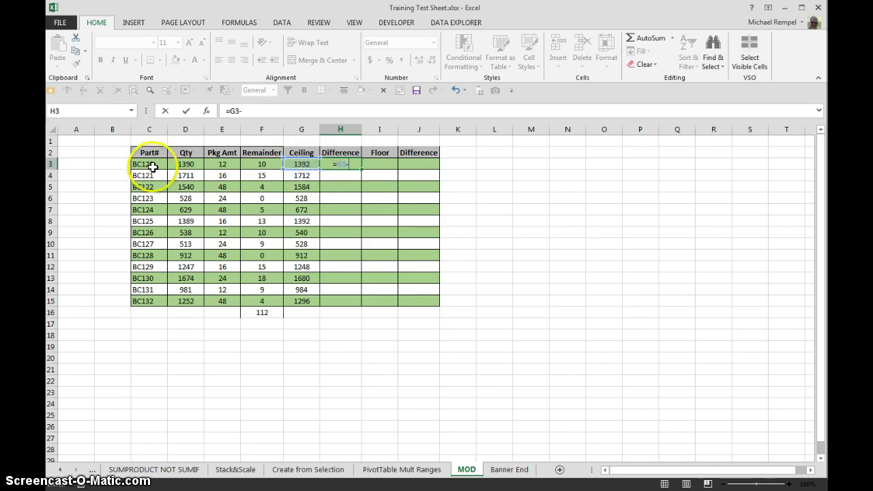
pyautogui.click(185, 165)
pyautogui.press('Return')
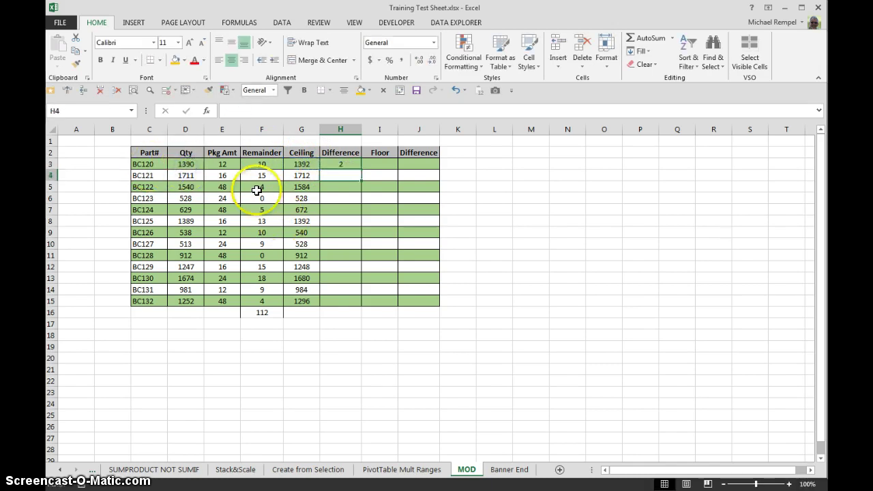
pyautogui.click(343, 166)
pyautogui.moveTo(361, 170); pyautogui.dragTo(359, 304)
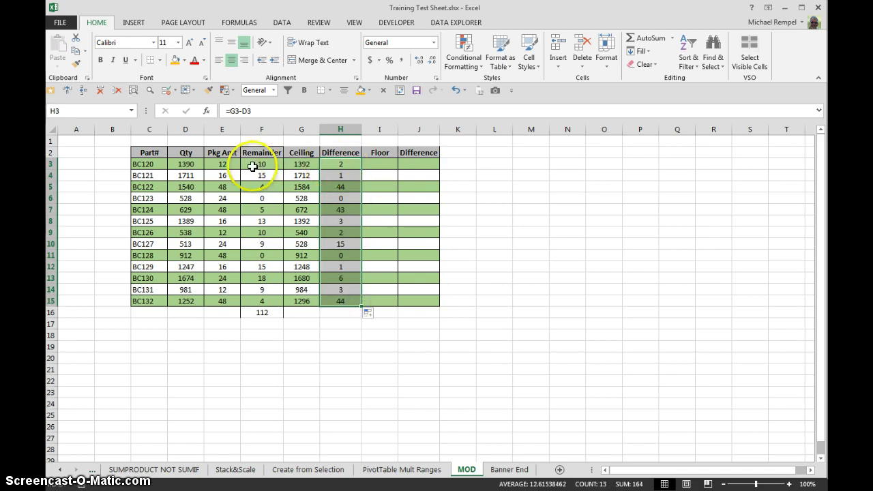
# Compare the Remainder, Difference and Pkg Amt cells for parts BC120 and BC121.
pyautogui.click(260, 165)
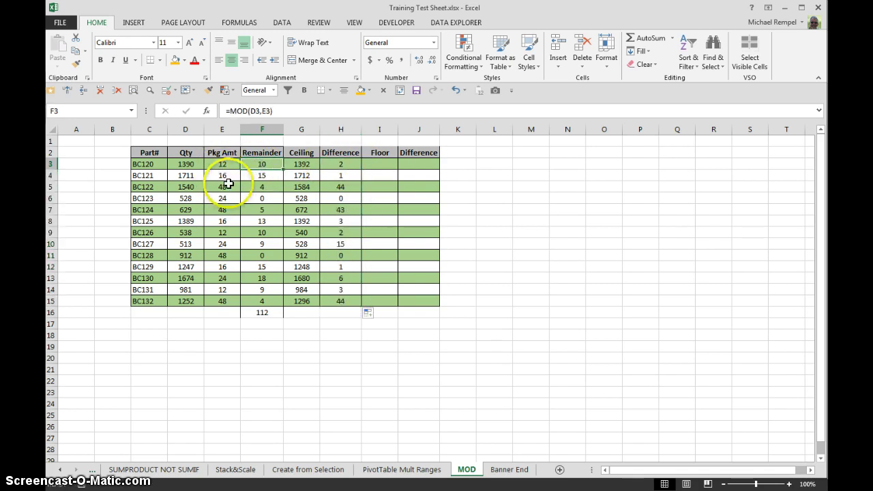
pyautogui.click(336, 163)
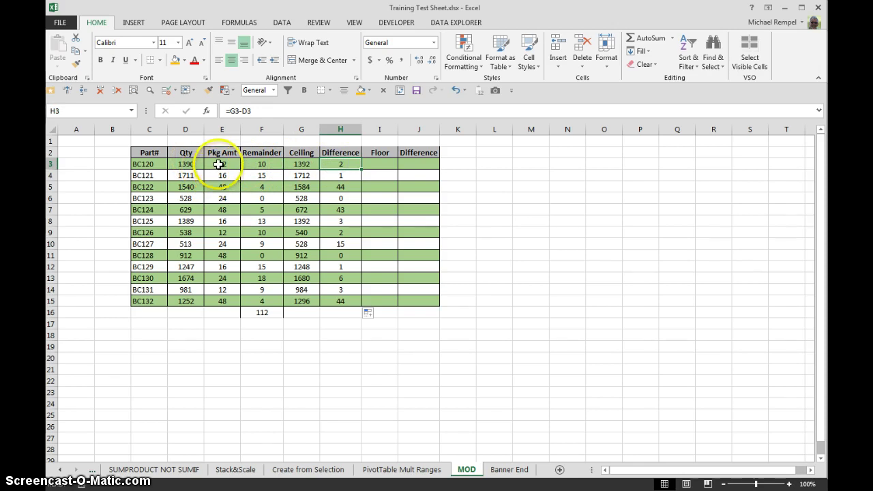
pyautogui.click(219, 165)
pyautogui.click(257, 175)
pyautogui.click(339, 175)
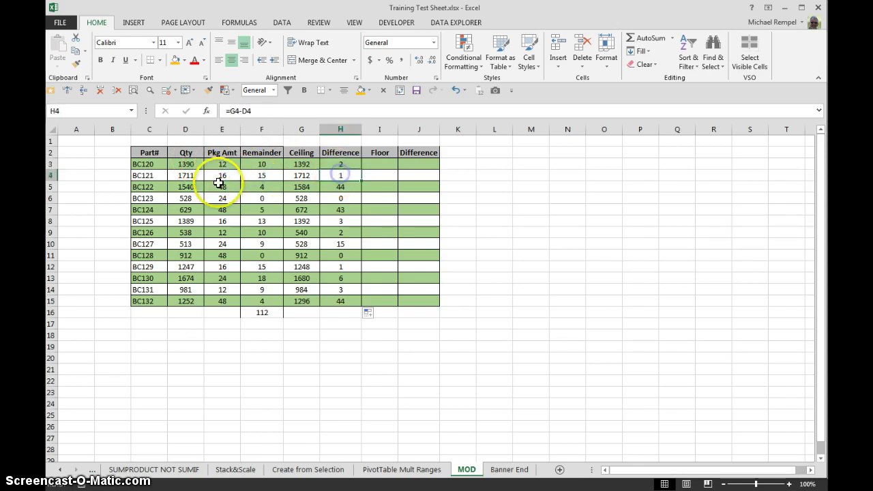
pyautogui.click(219, 175)
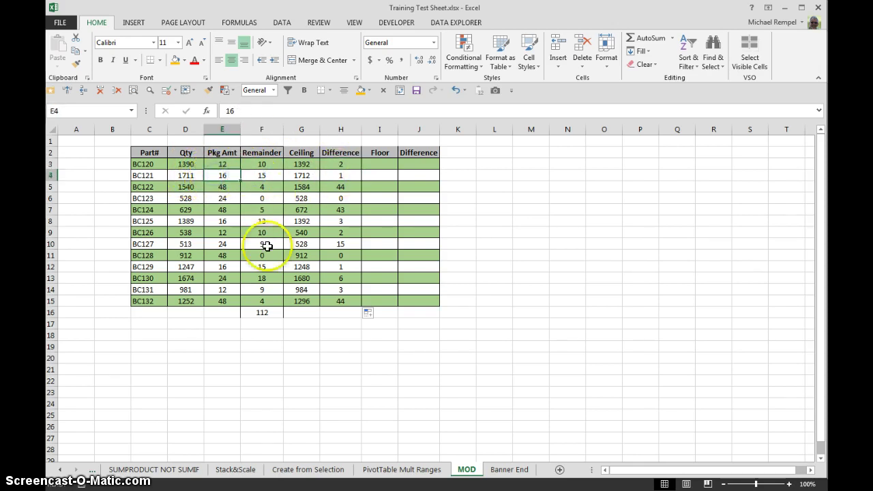
# Review the CEILING formula in G3 and read the function's description from a trial entry in G1, discarding that entry.
pyautogui.click(299, 164)
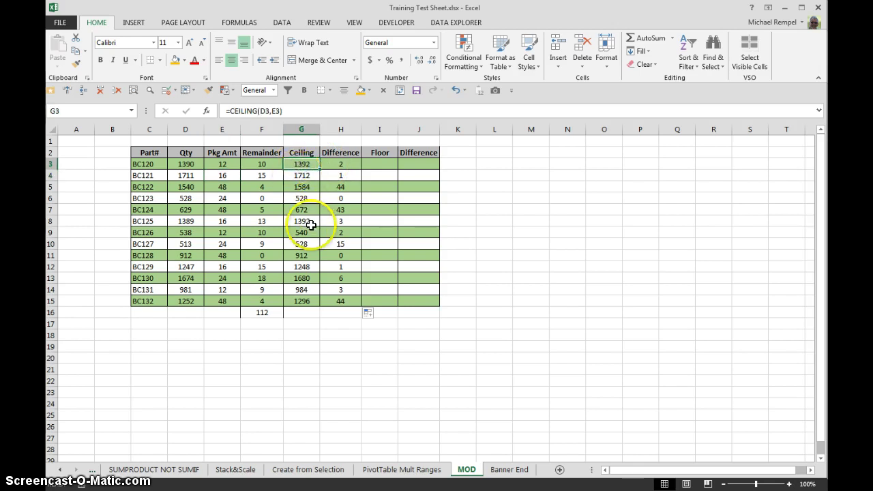
pyautogui.click(301, 141)
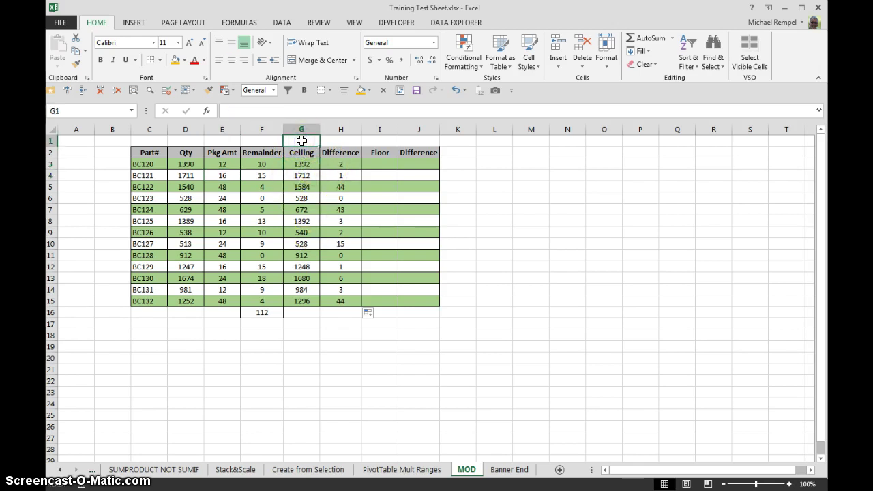
pyautogui.write('=ceil')
pyautogui.press('Down')
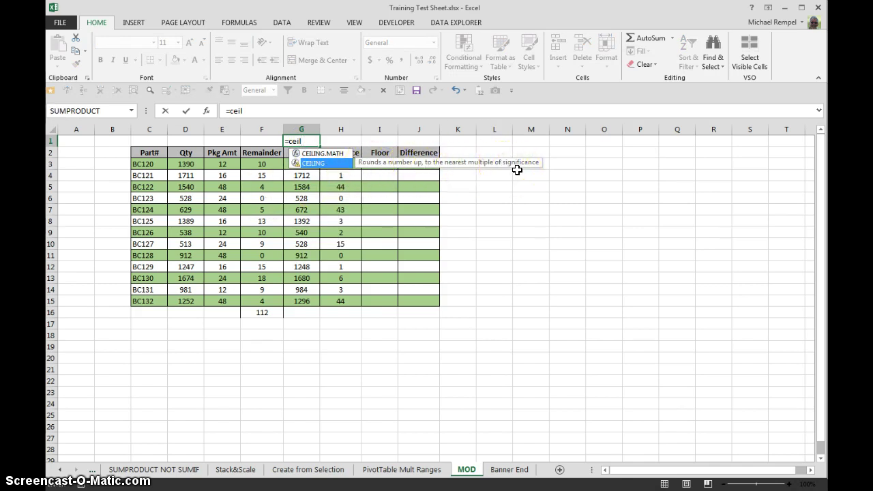
pyautogui.press('Escape')
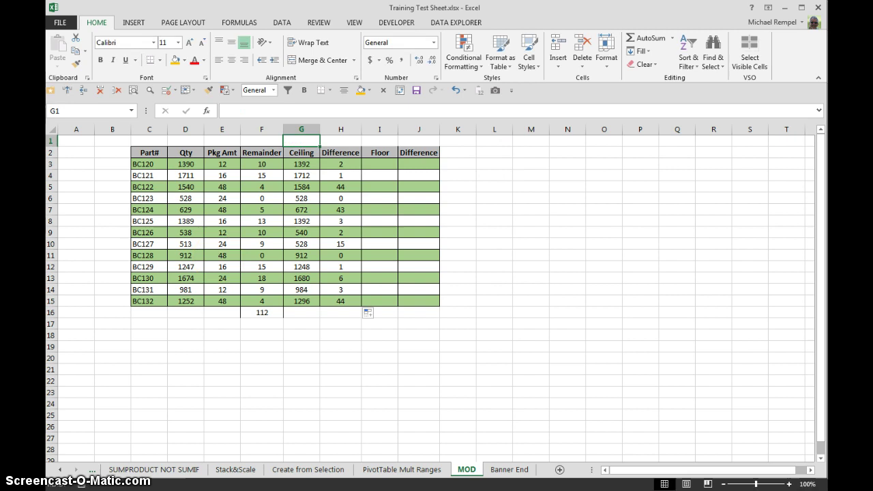
# Examine how the Ceiling value in G3 relates to its Qty and Pkg Amt, and check the package amounts in E3 to E5.
pyautogui.click(177, 166)
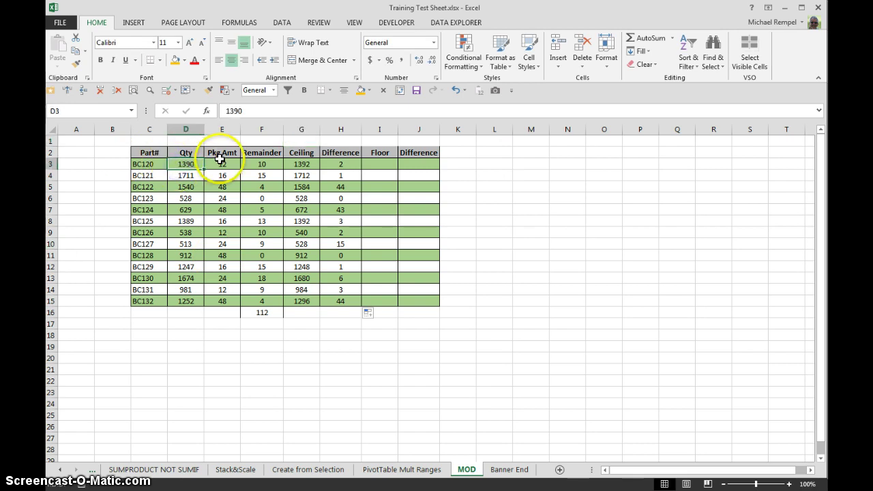
pyautogui.click(222, 164)
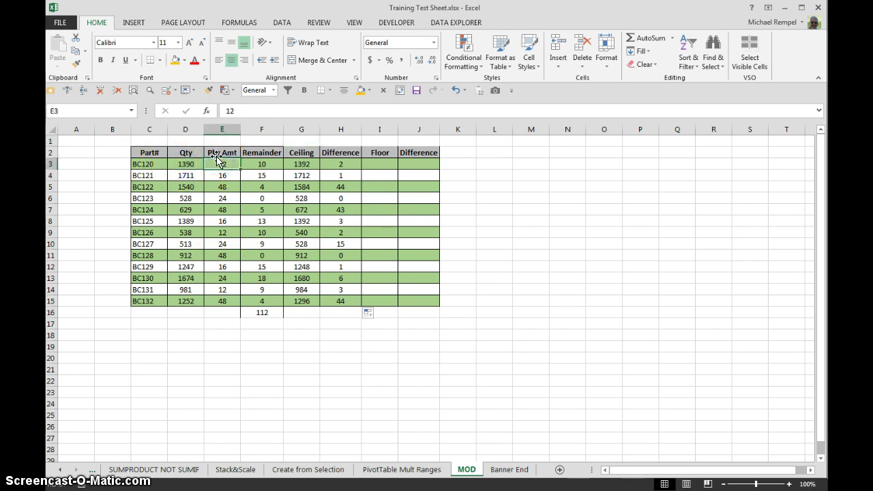
pyautogui.click(302, 164)
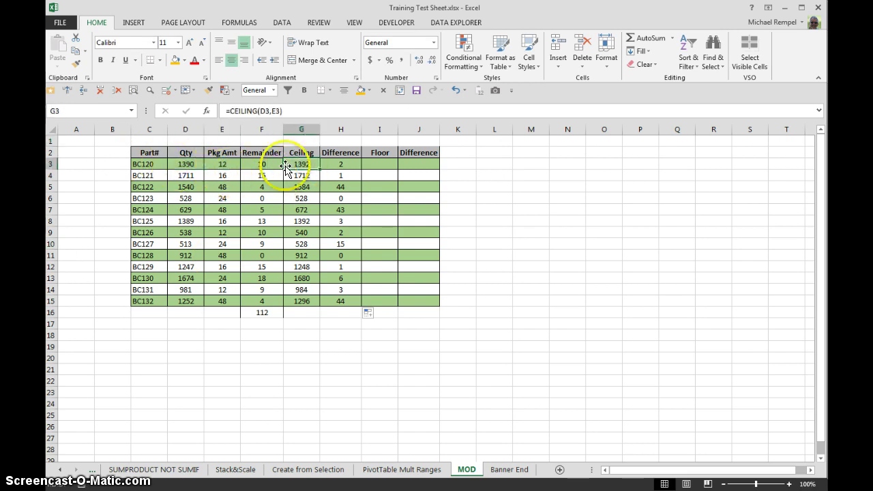
pyautogui.click(221, 165)
pyautogui.click(219, 176)
pyautogui.click(217, 186)
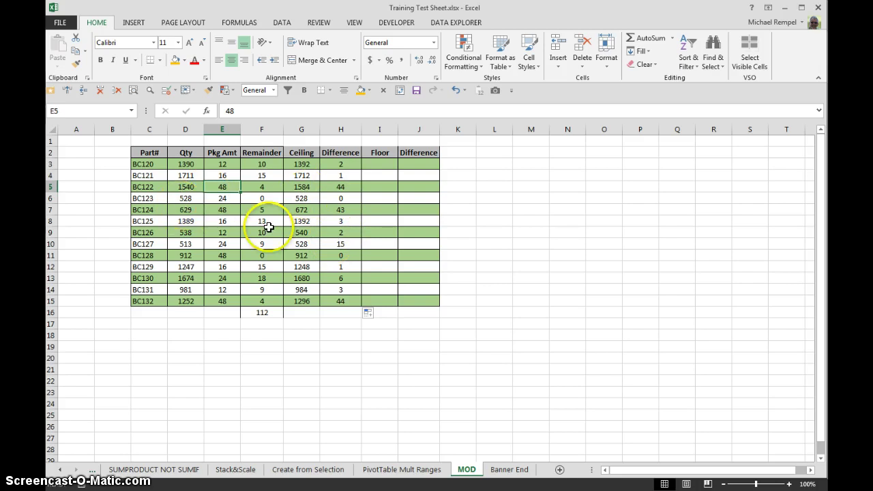
# Enter =FLOOR(D3,E3) in I3 and fill the formula down the Floor column to I15.
pyautogui.click(369, 163)
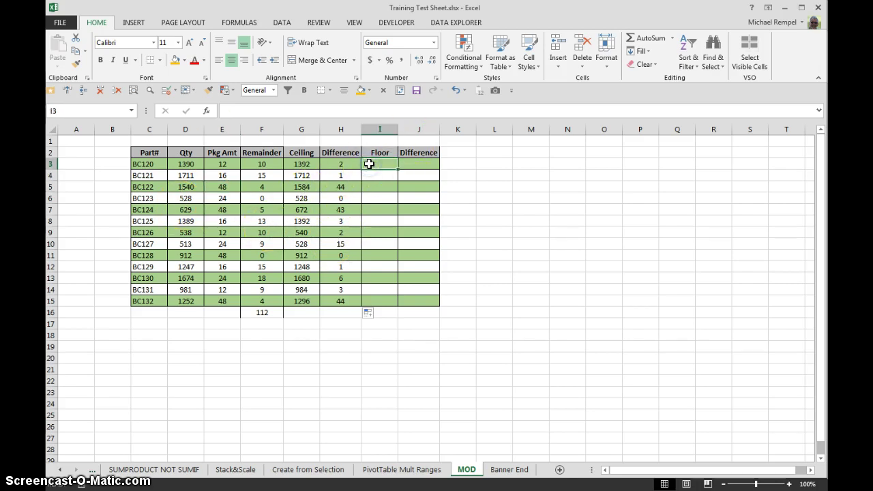
pyautogui.write('=floo')
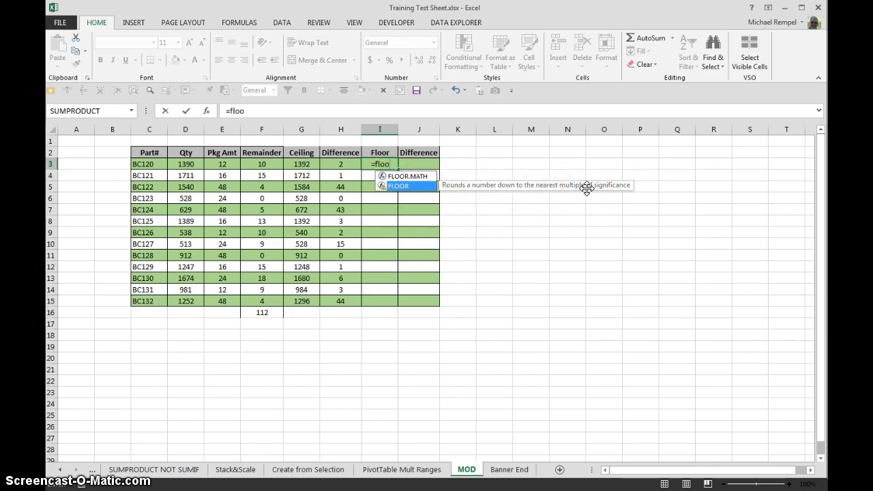
pyautogui.press('Tab')
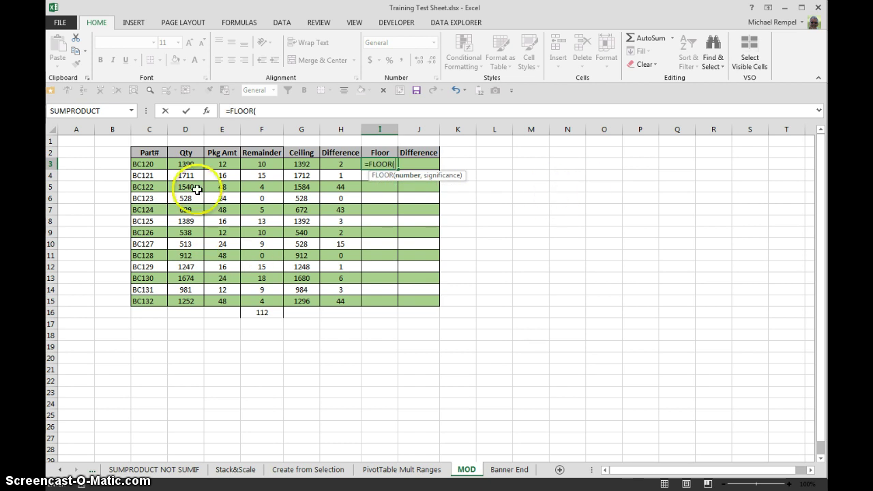
pyautogui.click(182, 161)
pyautogui.write(',')
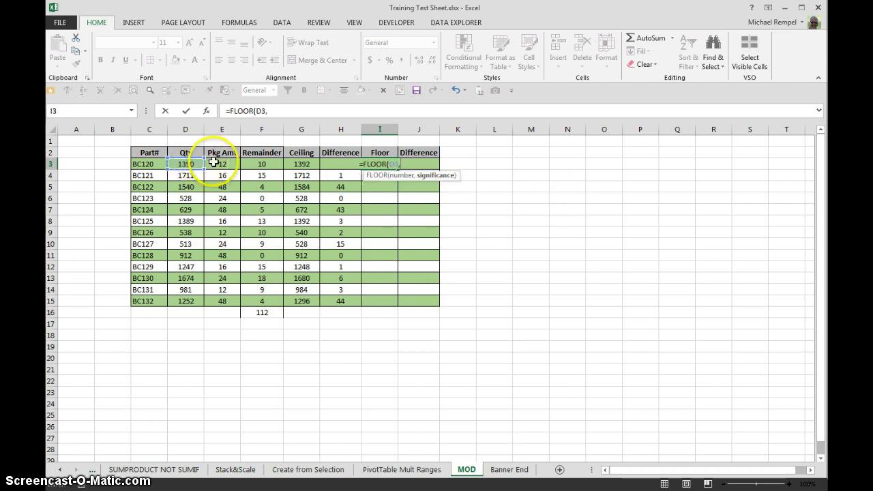
pyautogui.click(218, 162)
pyautogui.write(')')
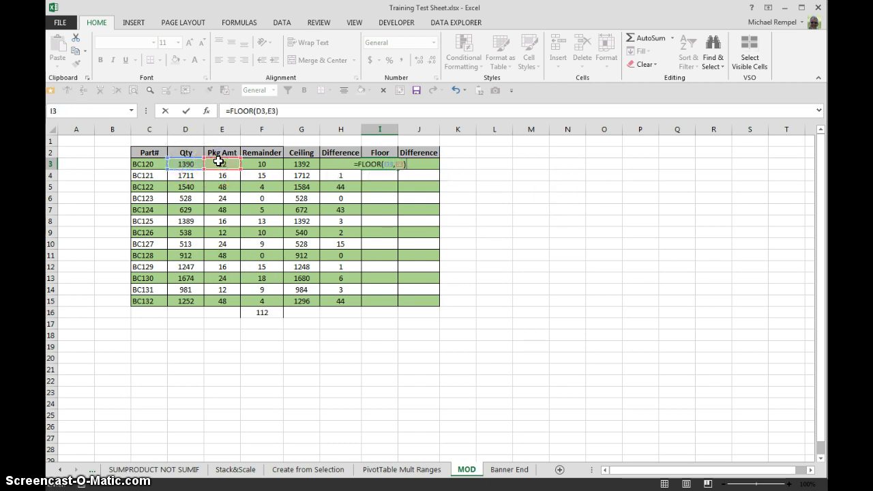
pyautogui.hotkey('ctrl', 'Return')
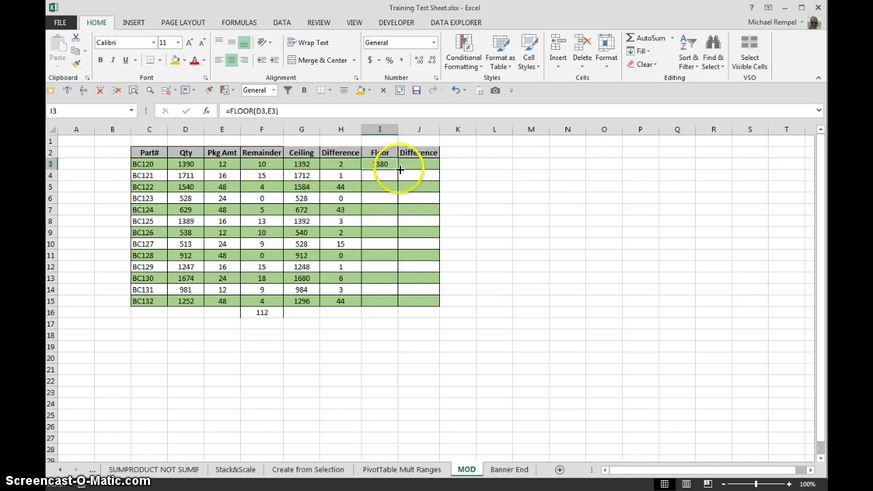
pyautogui.moveTo(396, 169); pyautogui.dragTo(408, 227)
pyautogui.moveTo(412, 304); pyautogui.dragTo(409, 306)
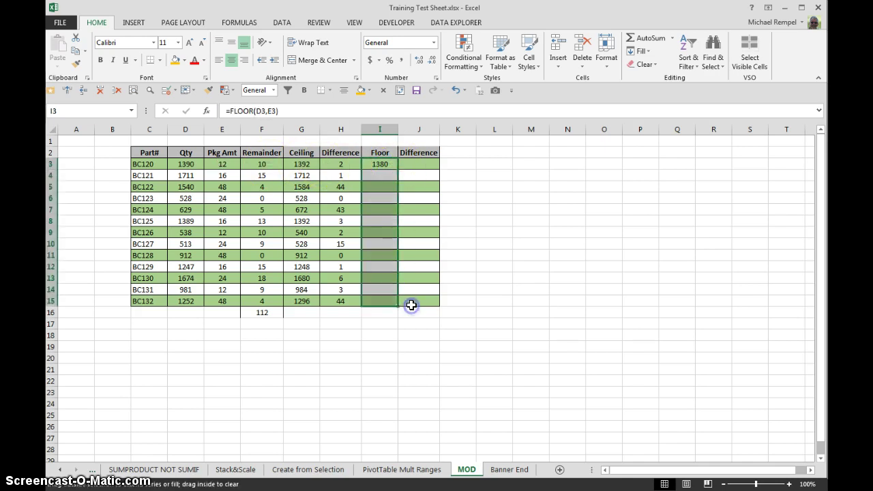
# Review the FLOOR formula in I3 and the package amount in E3, dismissing the YouTube notification.
pyautogui.click(377, 163)
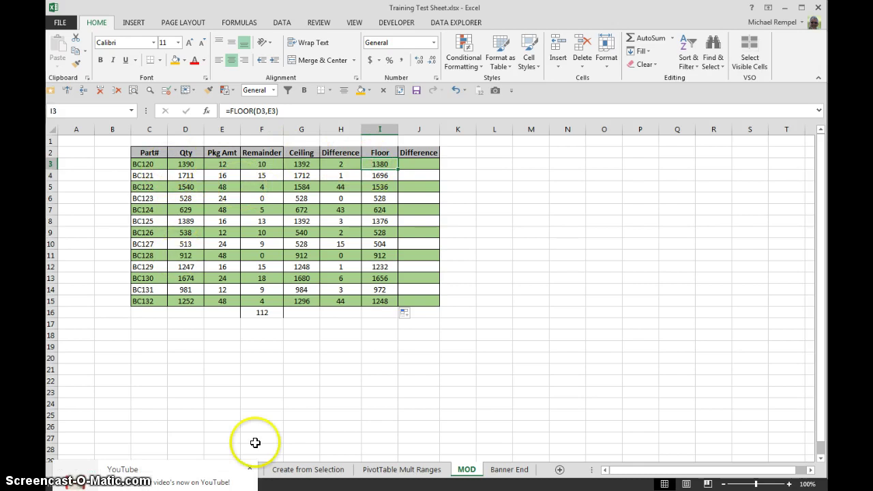
pyautogui.click(250, 468)
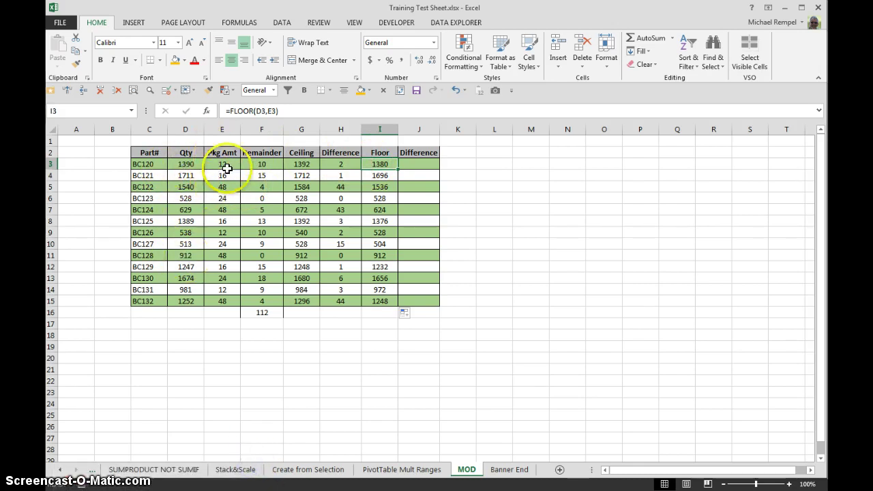
pyautogui.click(221, 164)
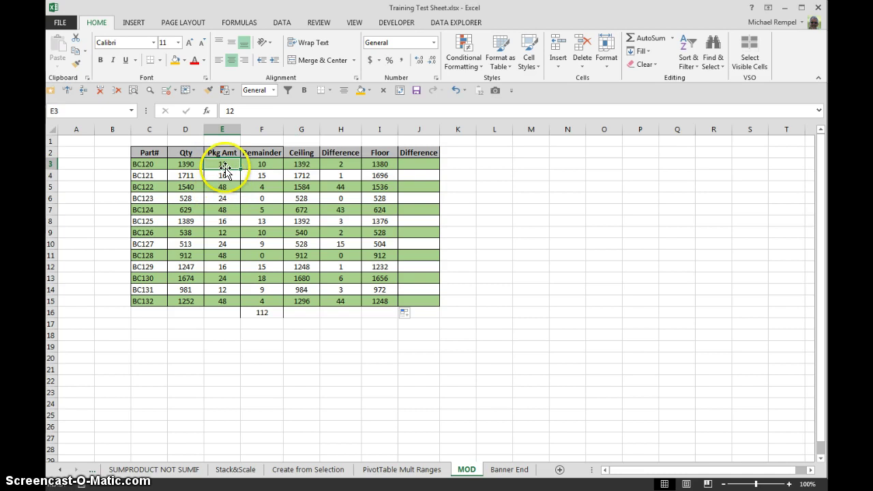
# Enter =D3-I3 in J3 and fill the formula down the second Difference column to J15.
pyautogui.click(415, 164)
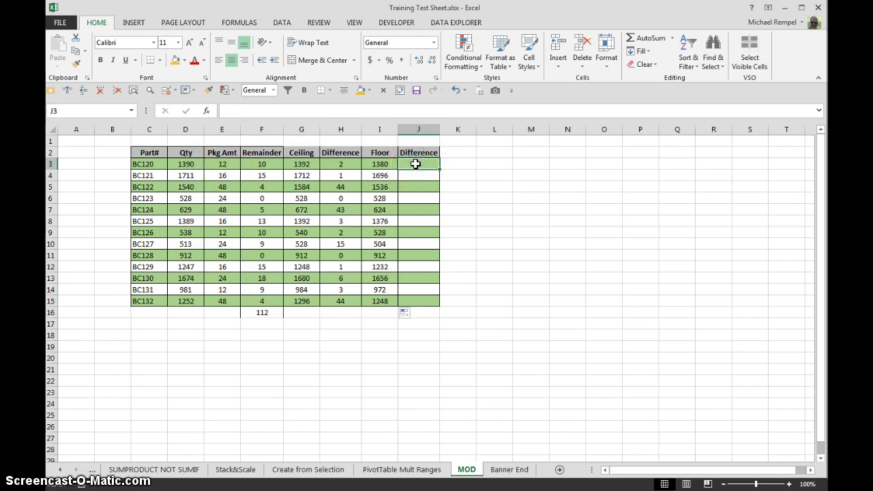
pyautogui.write('=')
pyautogui.click(178, 166)
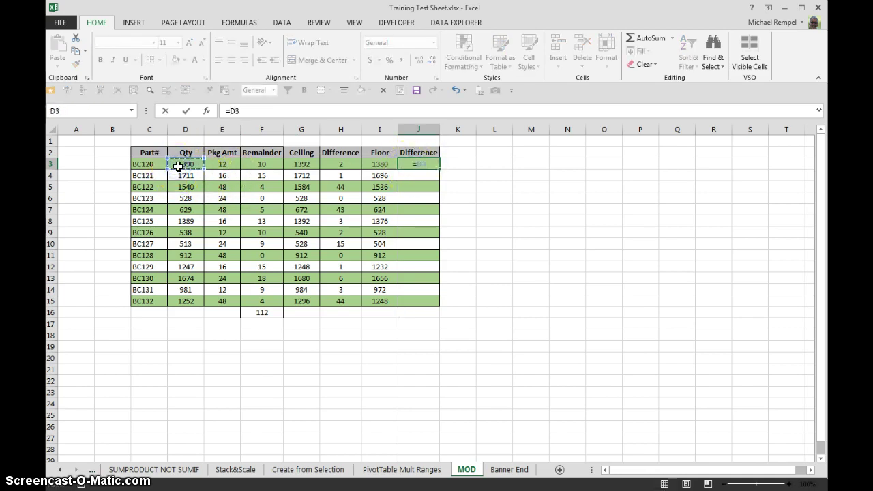
pyautogui.write('-')
pyautogui.click(377, 166)
pyautogui.press('Return')
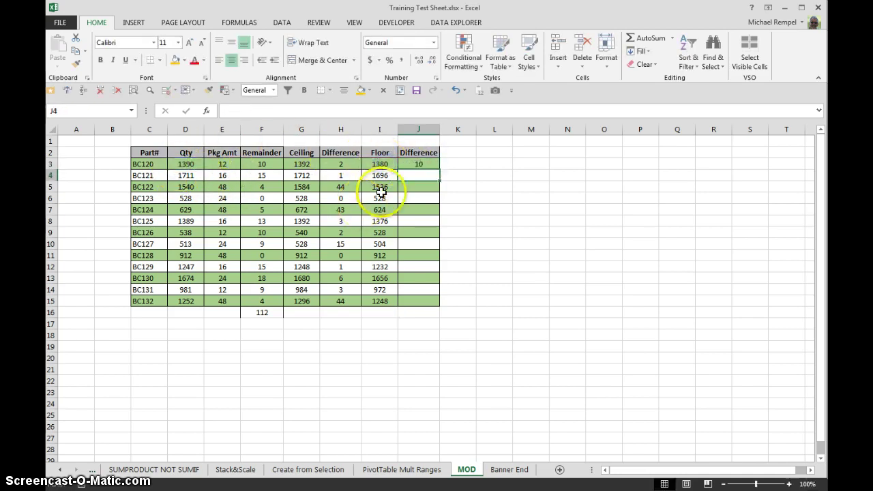
pyautogui.click(437, 165)
pyautogui.moveTo(441, 169); pyautogui.dragTo(437, 301)
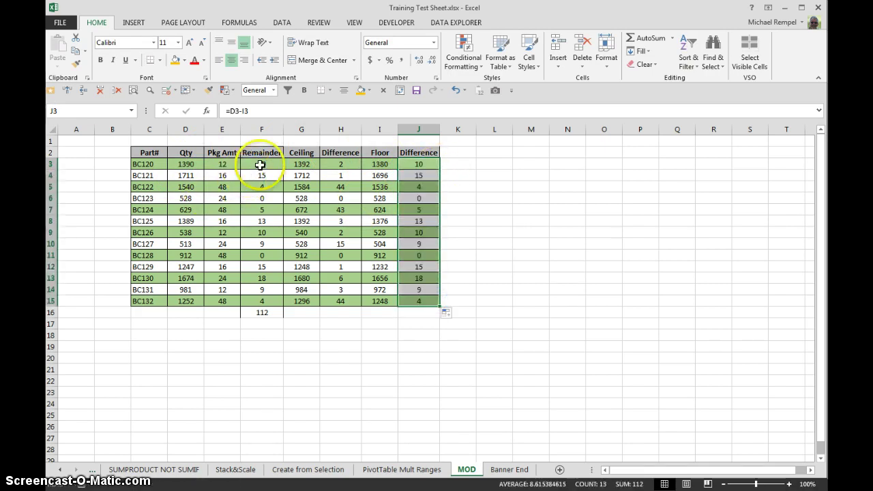
# Check the MOD formula in F3 against the Floor differences, and view the Banner End sheet.
pyautogui.click(260, 165)
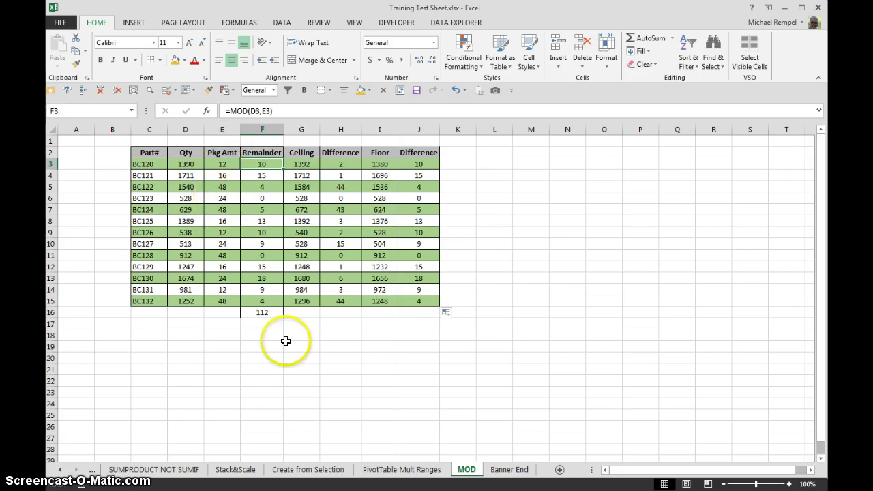
pyautogui.click(503, 470)
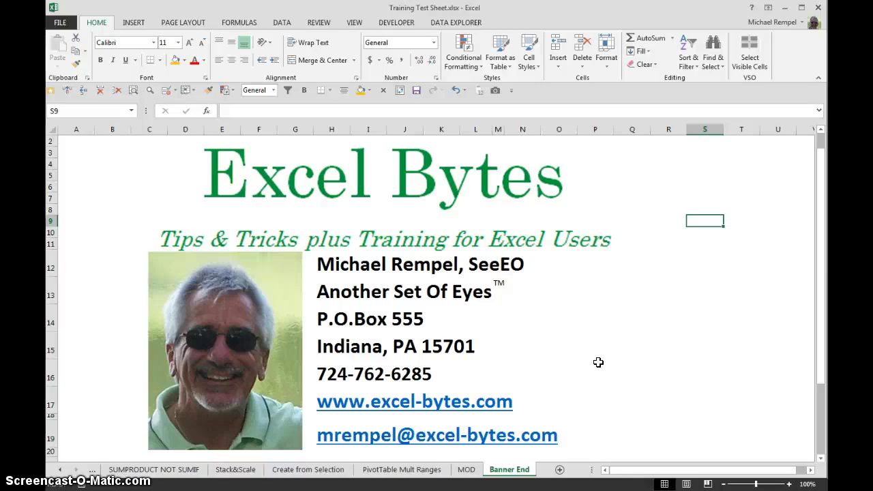
pyautogui.click(509, 408)
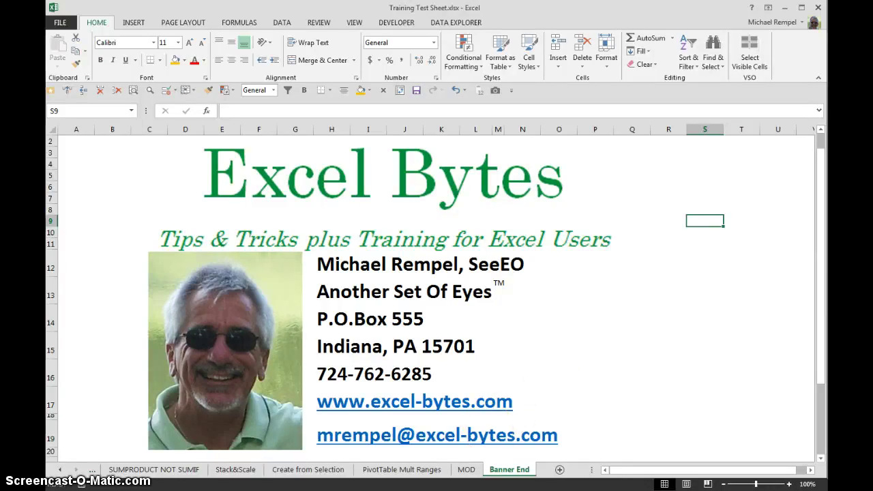